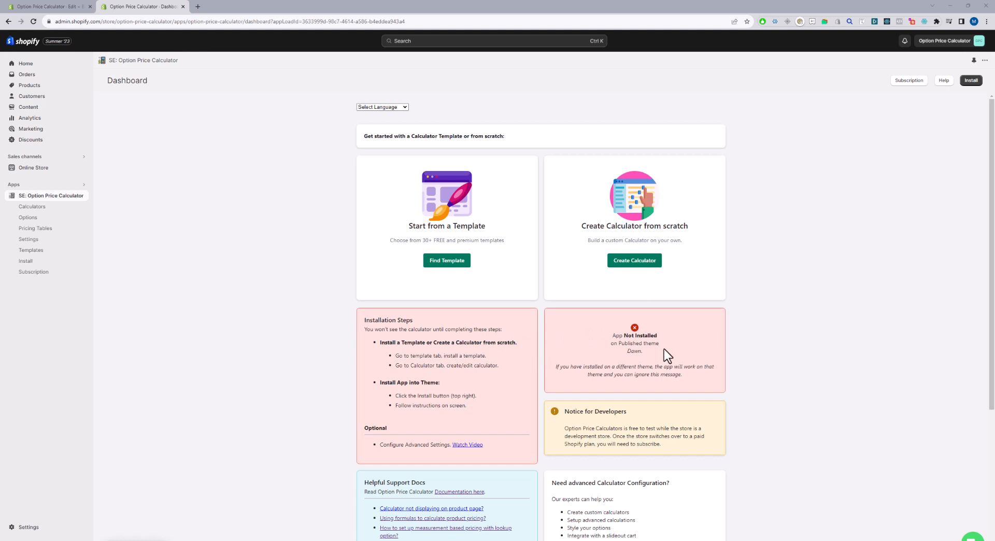
Open the Option Price Calculator install page and choose the Dawn (JSON) active theme as the installation target.
{"action": "left_click_drag", "start_coordinate": [626, 336], "coordinate": [611, 335]}
{"action": "left_click", "coordinate": [685, 358]}
{"action": "left_click", "coordinate": [32, 262]}
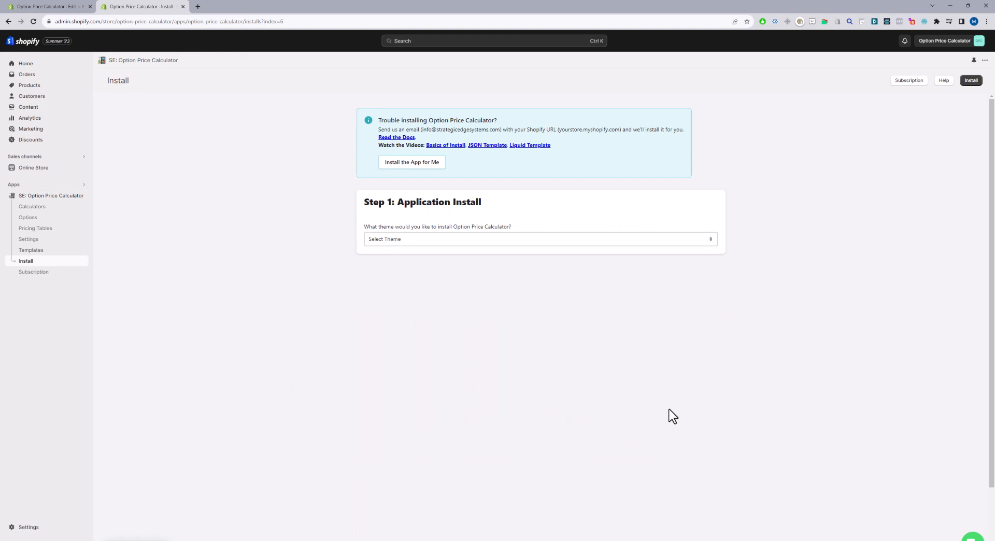
{"action": "left_click", "coordinate": [409, 240]}
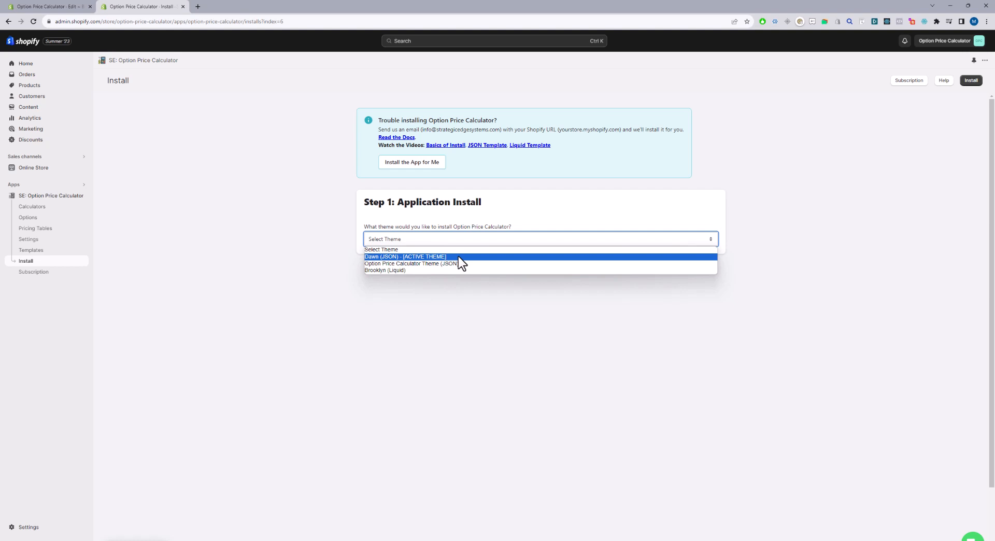
{"action": "left_click", "coordinate": [422, 258]}
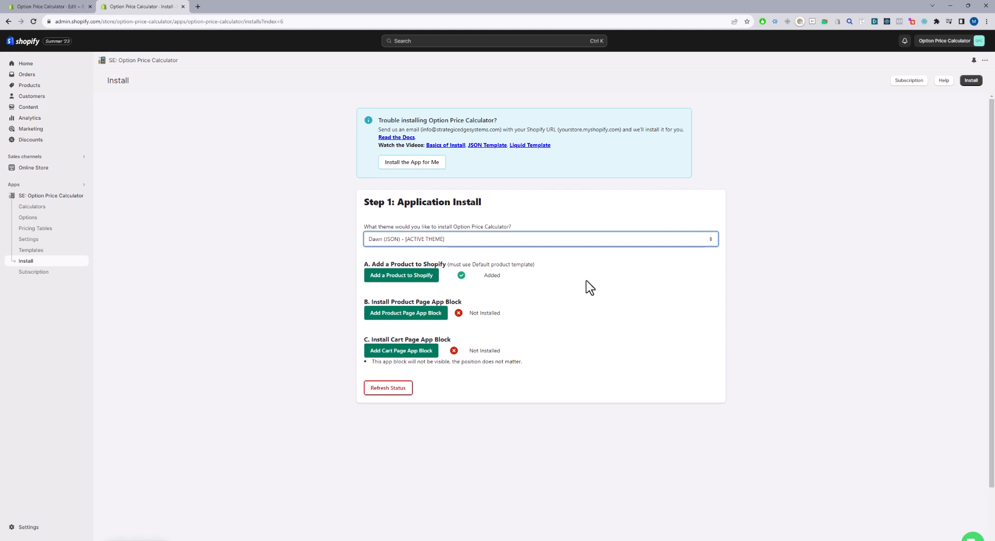
Open the A Frame Sign product and set its theme template to option-price-calculator.
{"action": "left_click", "coordinate": [402, 283]}
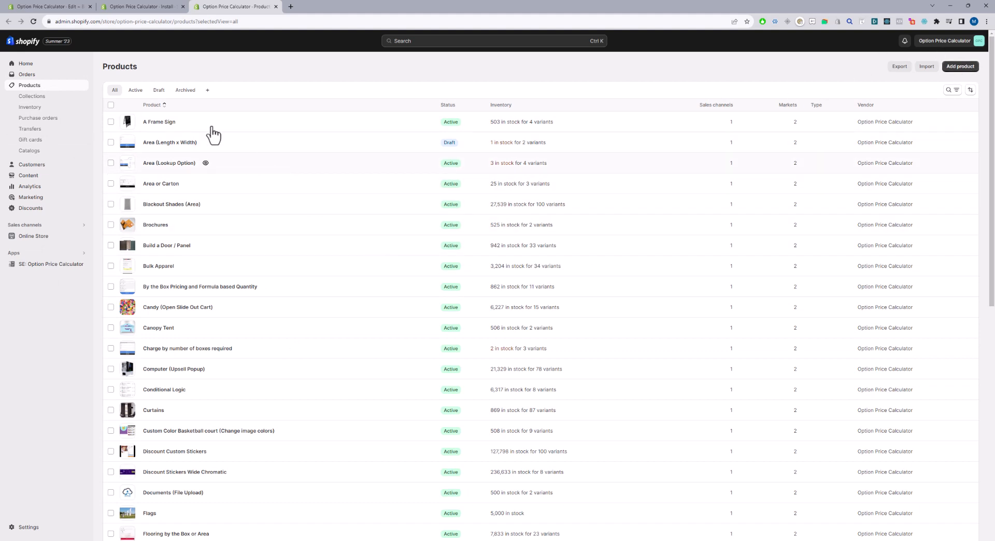
{"action": "left_click", "coordinate": [157, 123]}
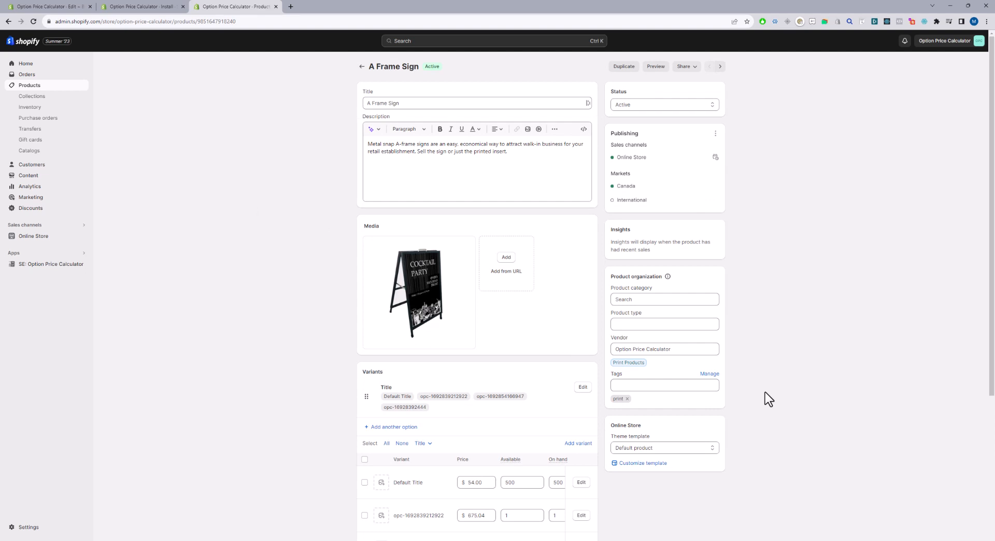
{"action": "left_click_drag", "start_coordinate": [612, 438], "coordinate": [641, 439]}
{"action": "left_click", "coordinate": [693, 449]}
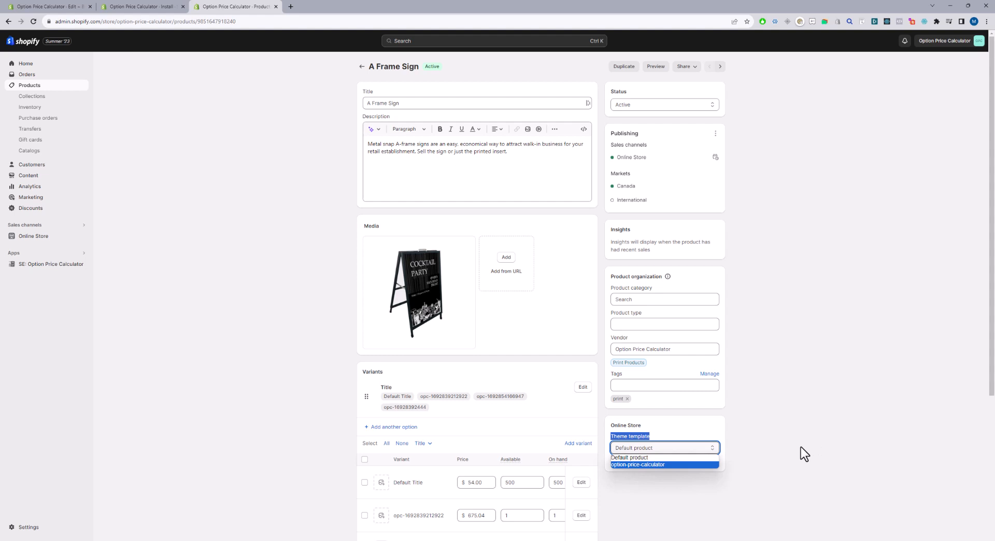
{"action": "left_click", "coordinate": [638, 465]}
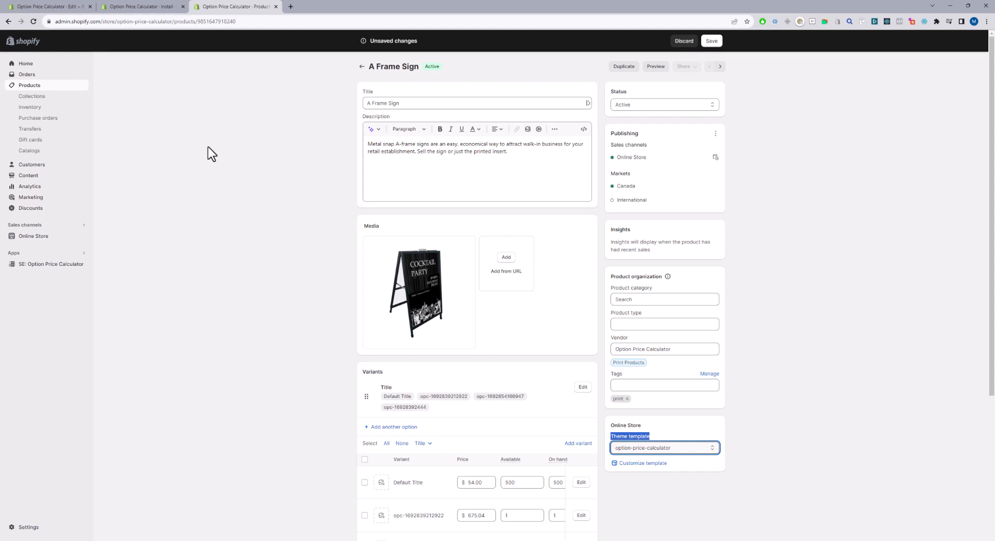
Add the product page app block to the Default product template from the install page and save the template.
{"action": "left_click", "coordinate": [141, 7]}
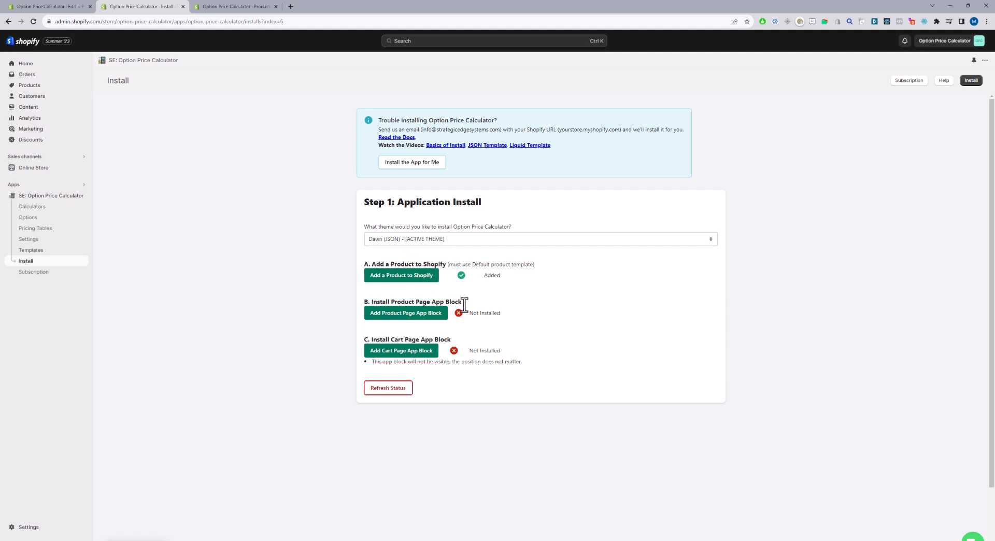
{"action": "left_click", "coordinate": [420, 317]}
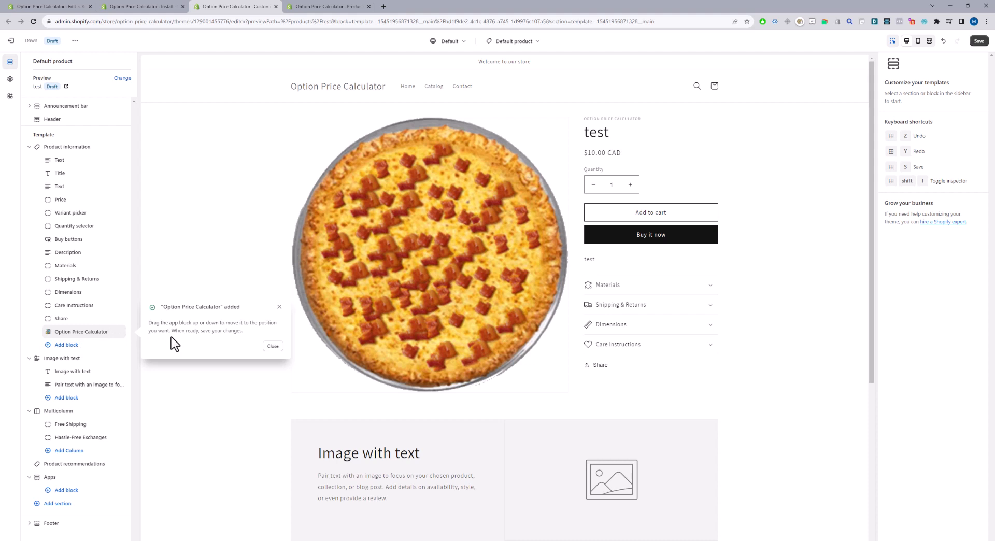
{"action": "left_click", "coordinate": [273, 345]}
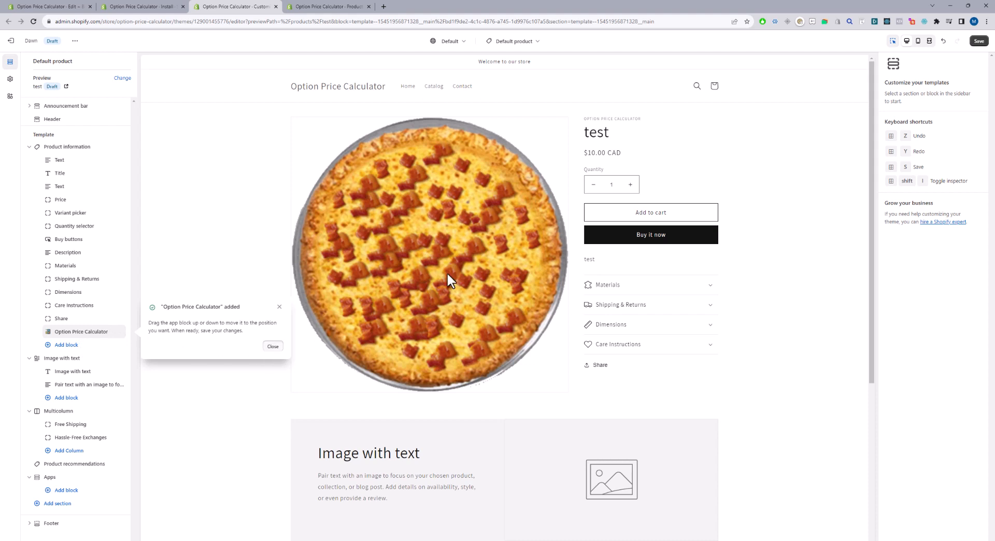
{"action": "left_click", "coordinate": [979, 41]}
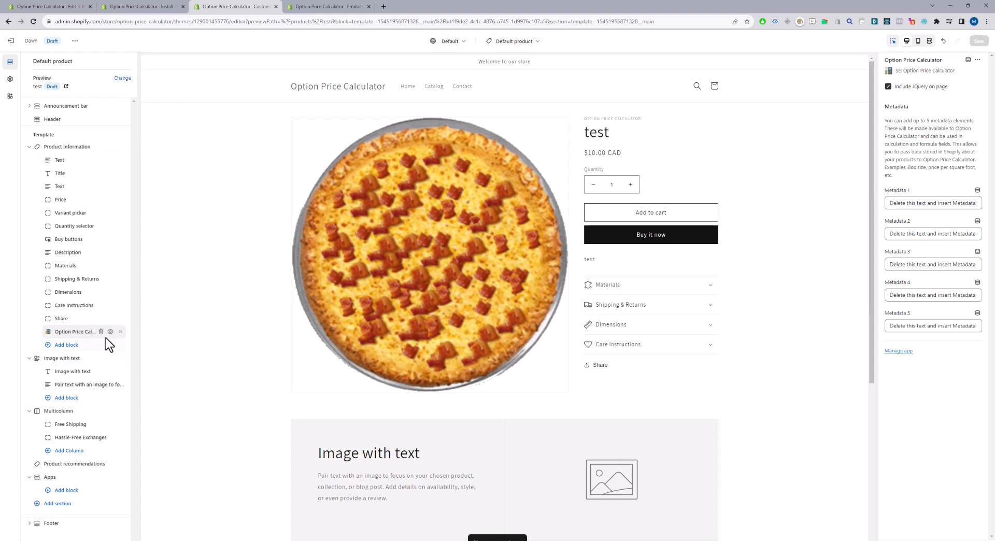
Move the Option Price Calculator block above Price and hide the Price, Variant picker, Quantity selector and Buy buttons blocks.
{"action": "left_click_drag", "start_coordinate": [118, 330], "coordinate": [102, 200]}
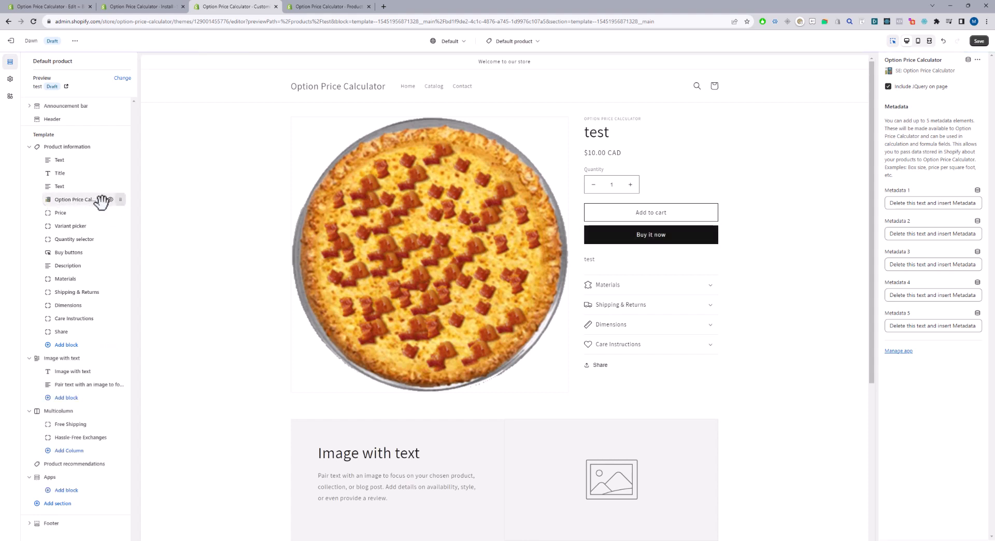
{"action": "left_click", "coordinate": [110, 212]}
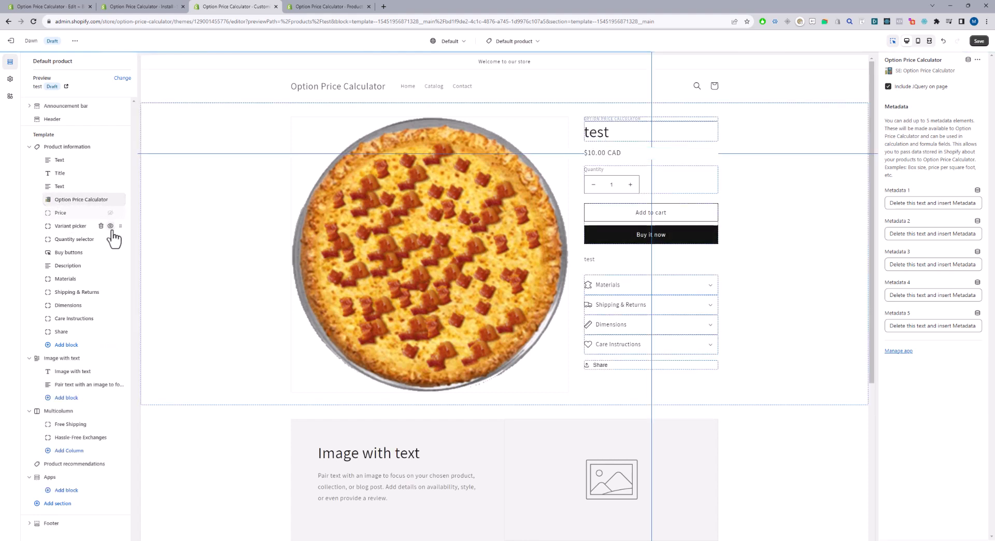
{"action": "left_click", "coordinate": [109, 226]}
{"action": "left_click", "coordinate": [110, 240]}
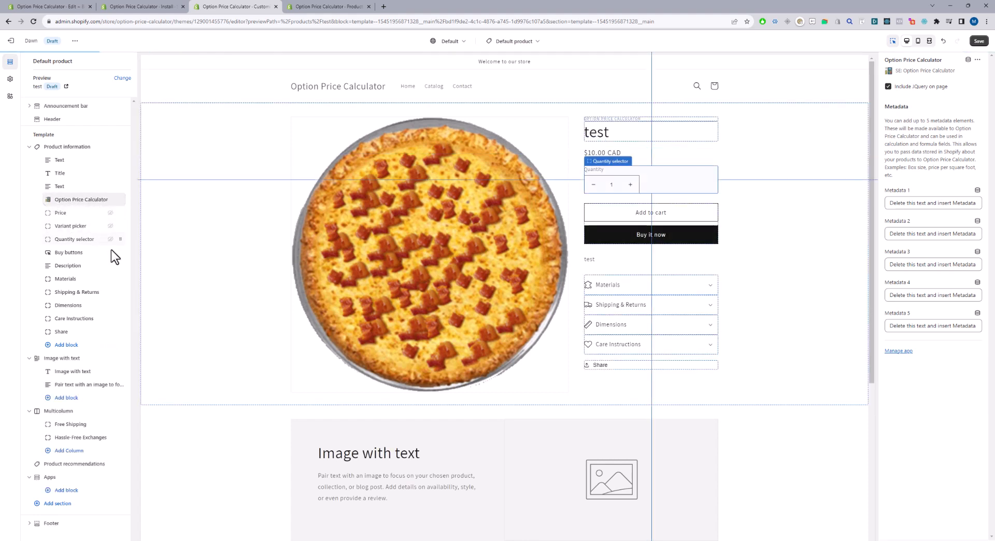
{"action": "left_click", "coordinate": [111, 252]}
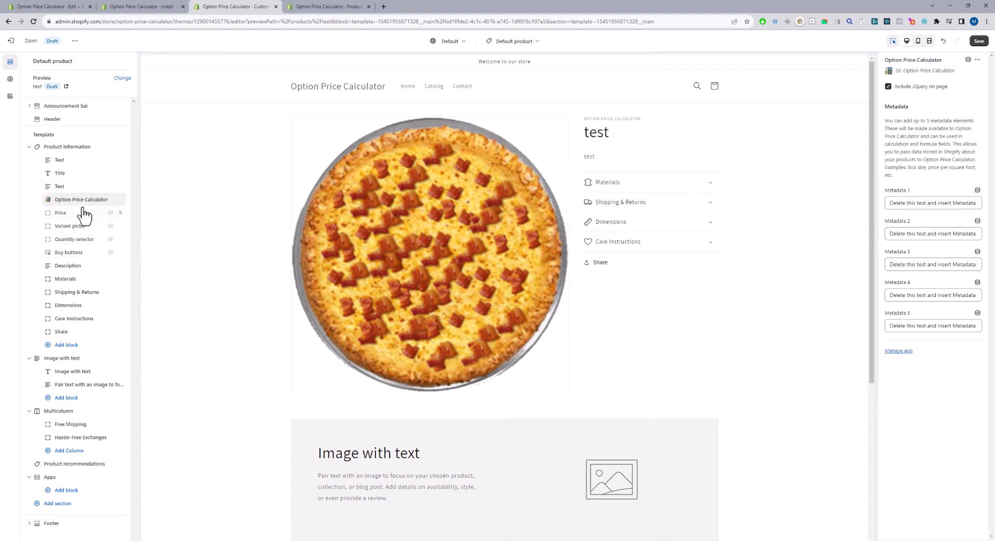
{"action": "left_click", "coordinate": [110, 200]}
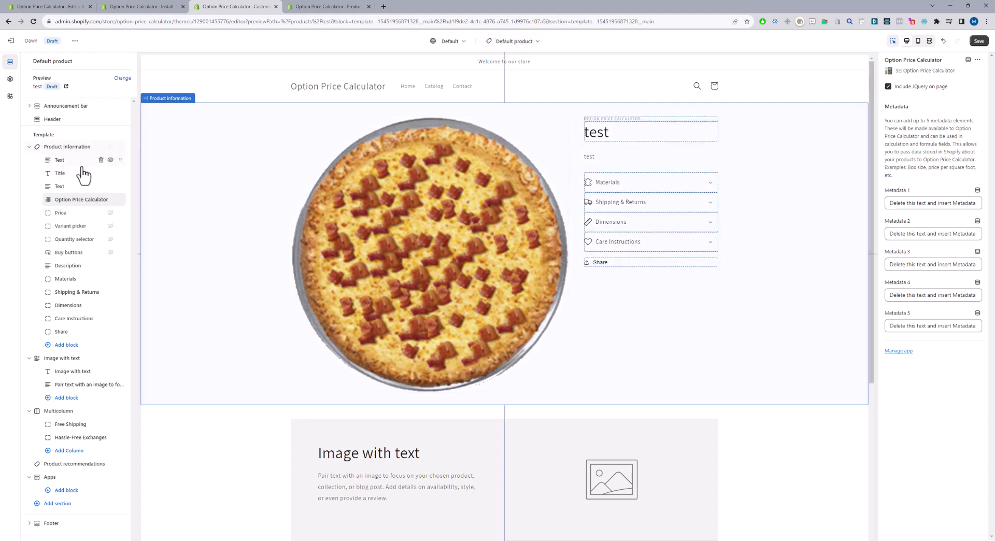
Add an Option Price Calculator app section to the Default product template.
{"action": "left_click", "coordinate": [61, 347]}
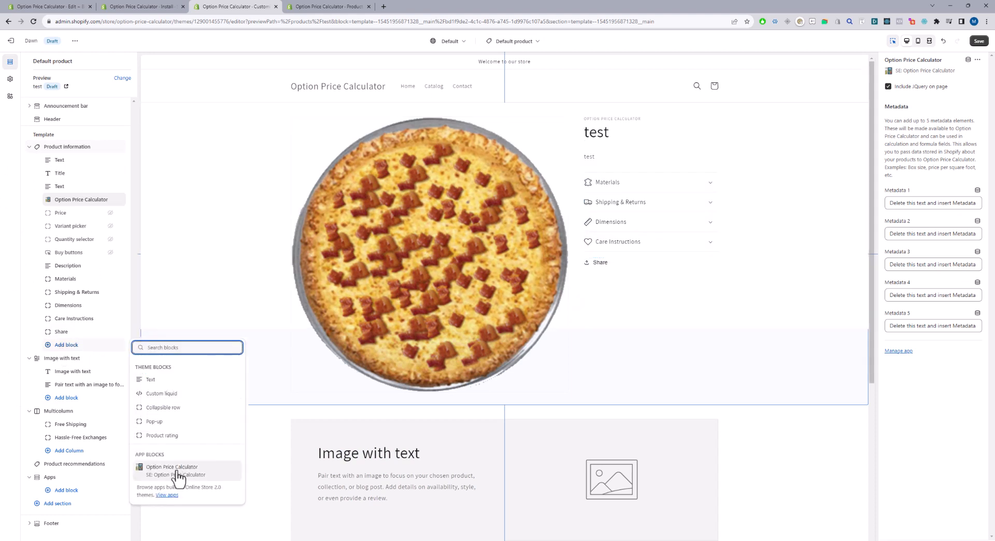
{"action": "left_click", "coordinate": [57, 505]}
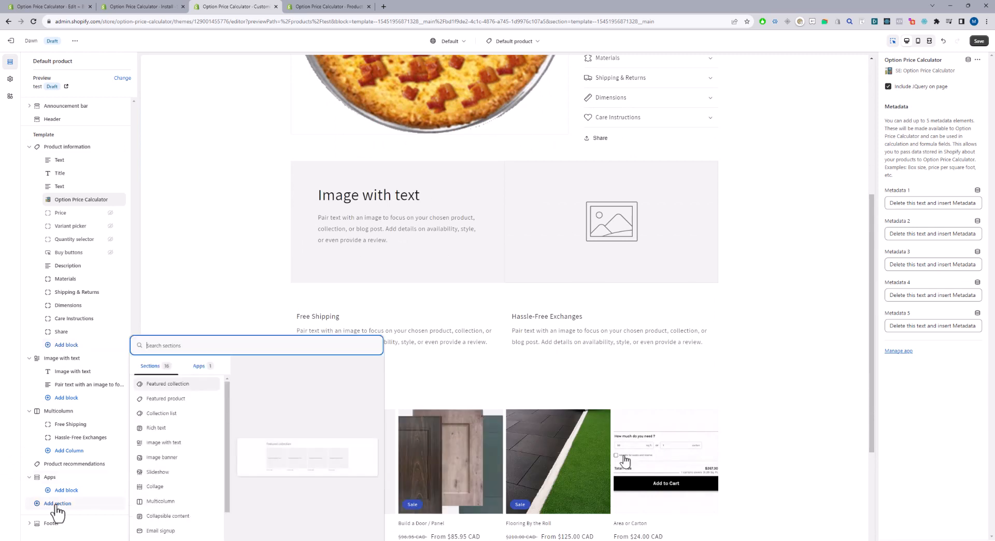
{"action": "left_click", "coordinate": [200, 366]}
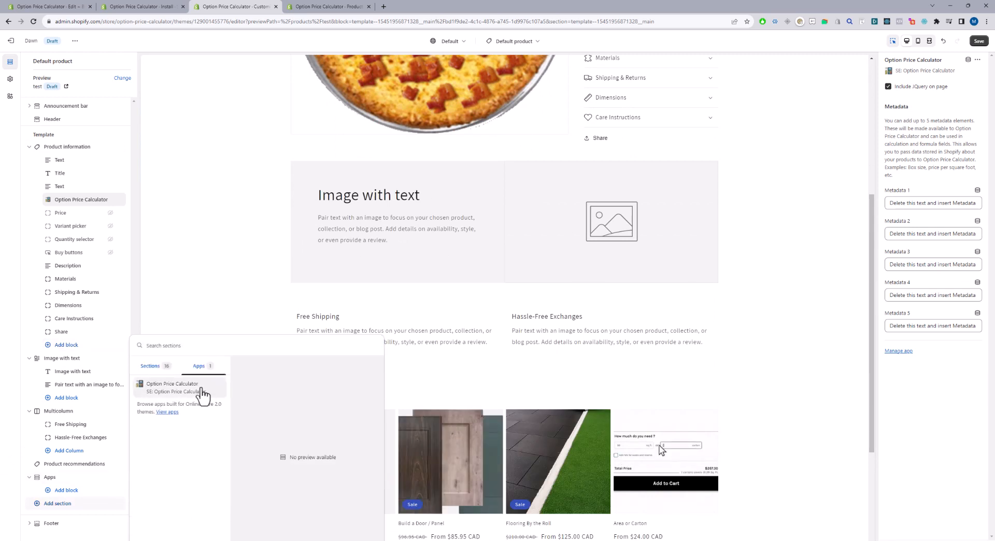
{"action": "left_click", "coordinate": [158, 387]}
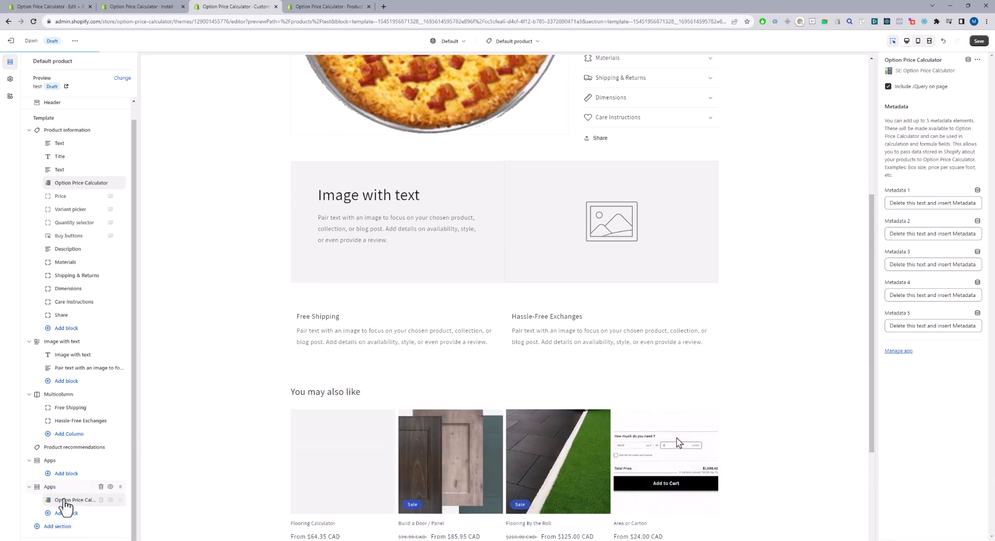
Delete the extra Option Price Calculator block and both Apps sections from the Default product template and save.
{"action": "left_click", "coordinate": [101, 499]}
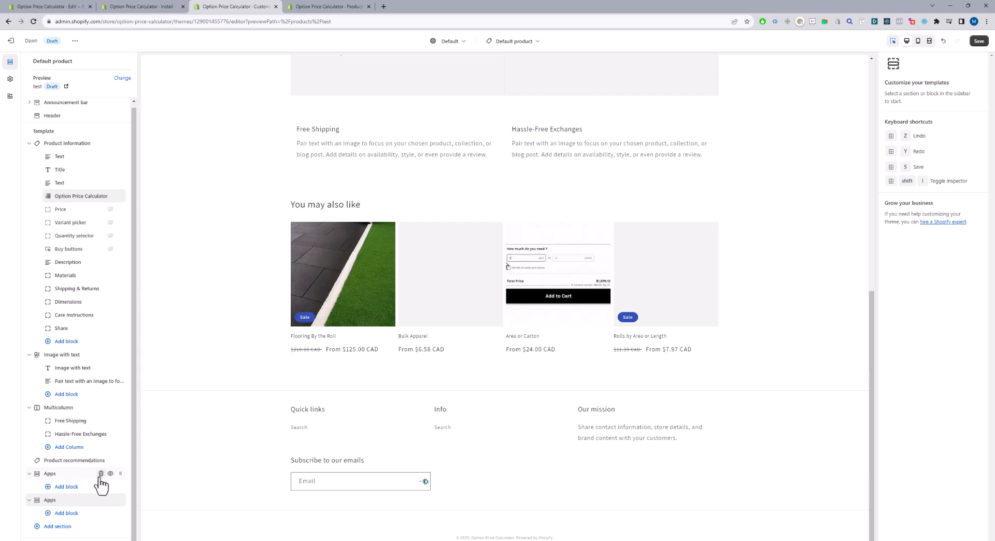
{"action": "left_click", "coordinate": [100, 473]}
{"action": "left_click", "coordinate": [101, 473]}
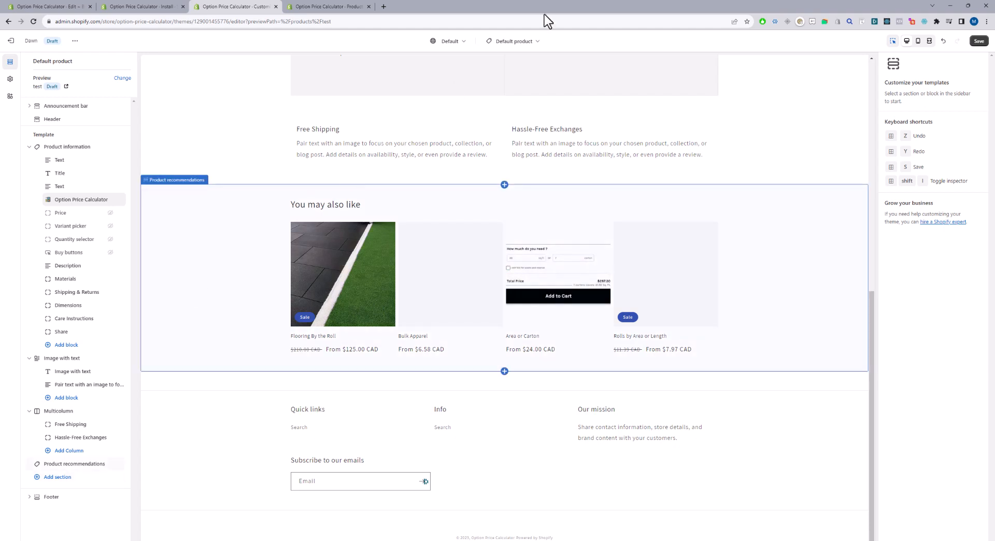
{"action": "left_click", "coordinate": [978, 41]}
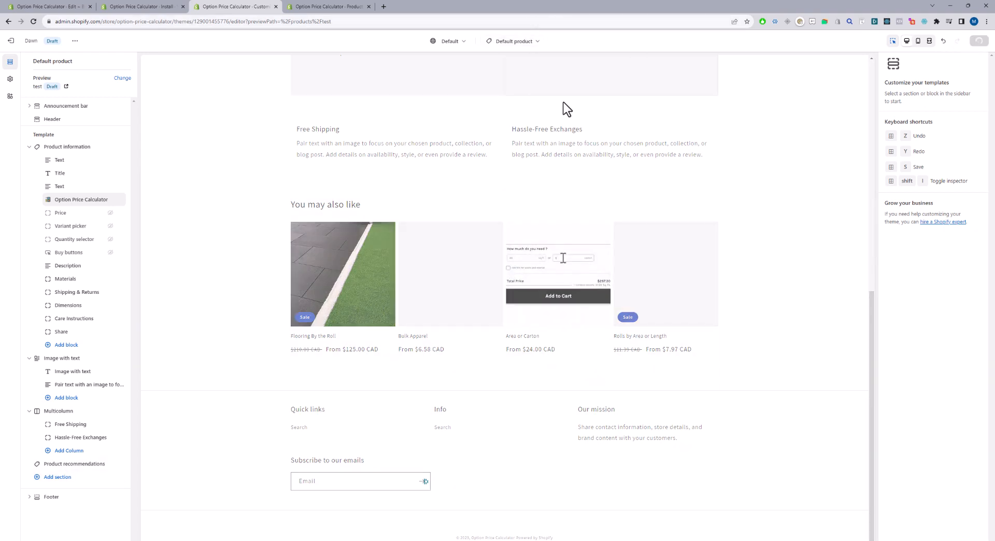
Open the option-price-calculator product template in the theme editor to view its layout.
{"action": "left_click", "coordinate": [524, 43]}
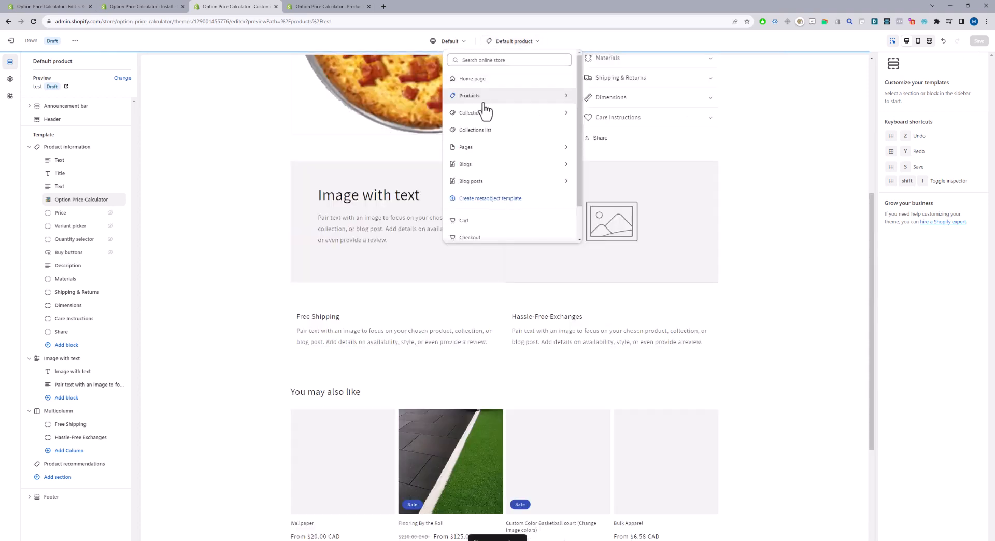
{"action": "left_click", "coordinate": [487, 97]}
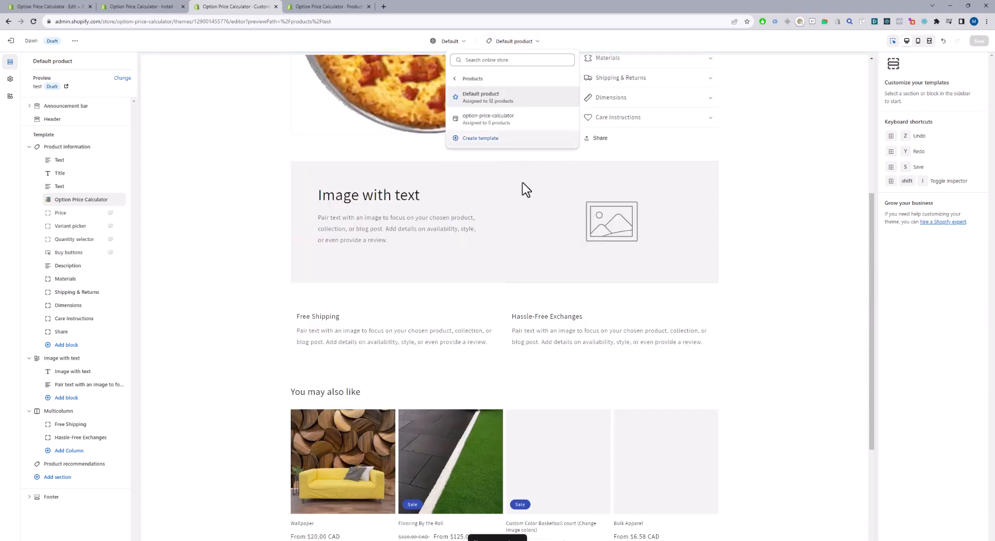
{"action": "left_click", "coordinate": [519, 124]}
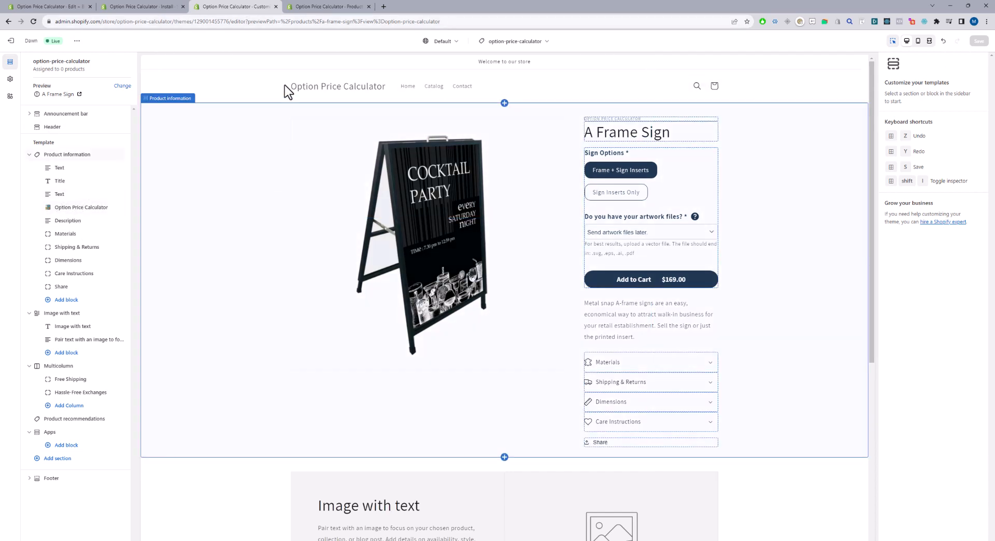
Refresh the app's install status, add the cart page app block to the Cart template and save it.
{"action": "left_click", "coordinate": [276, 7]}
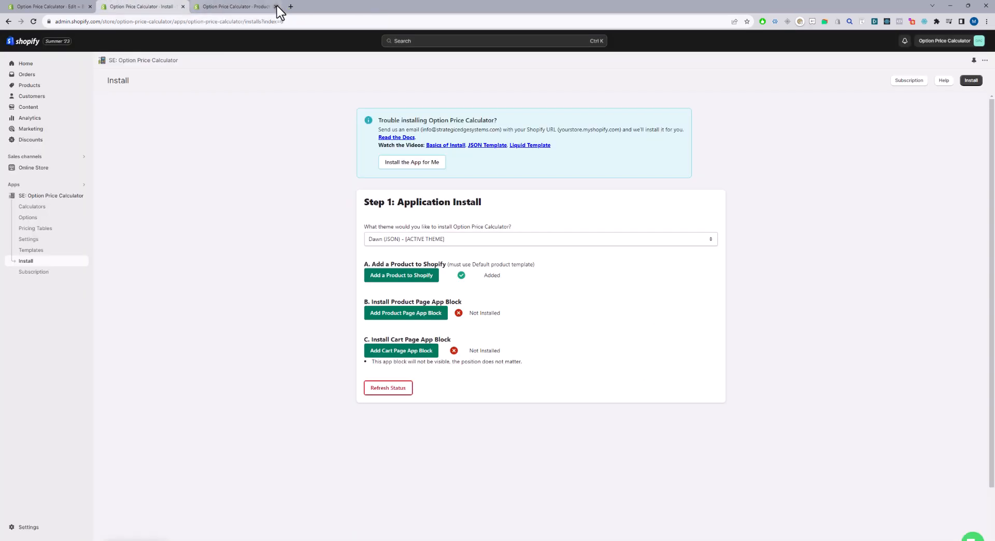
{"action": "left_click", "coordinate": [390, 397]}
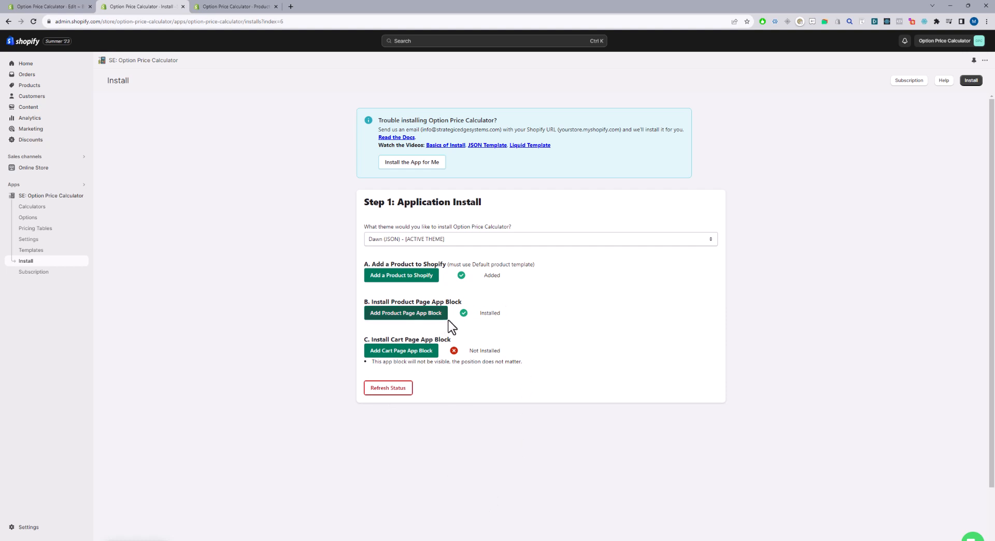
{"action": "left_click", "coordinate": [402, 351]}
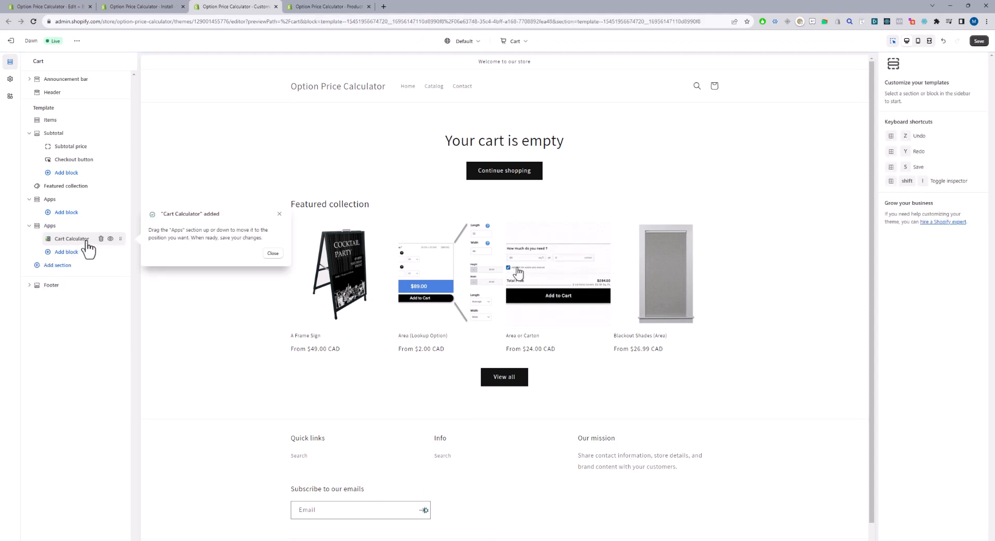
{"action": "left_click", "coordinate": [272, 252]}
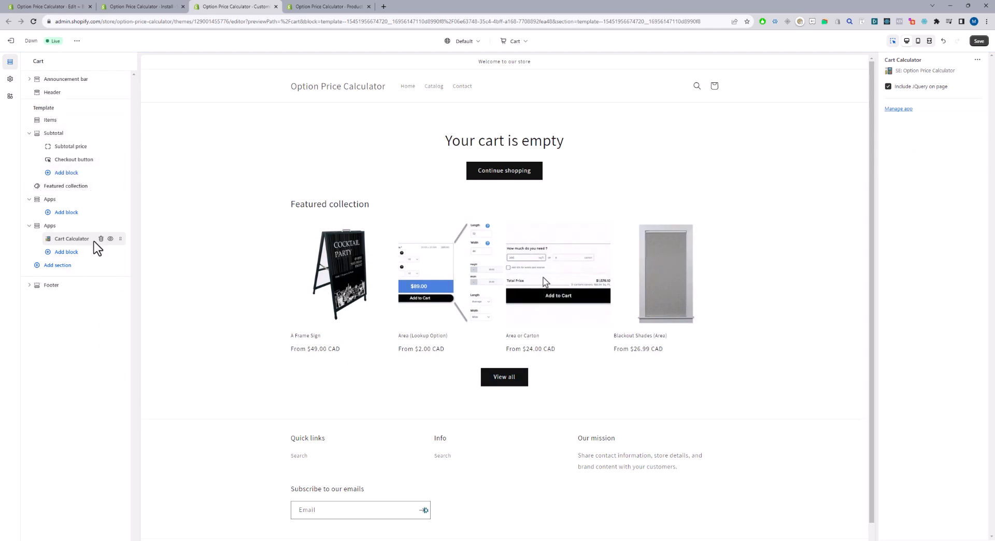
{"action": "left_click", "coordinate": [977, 44]}
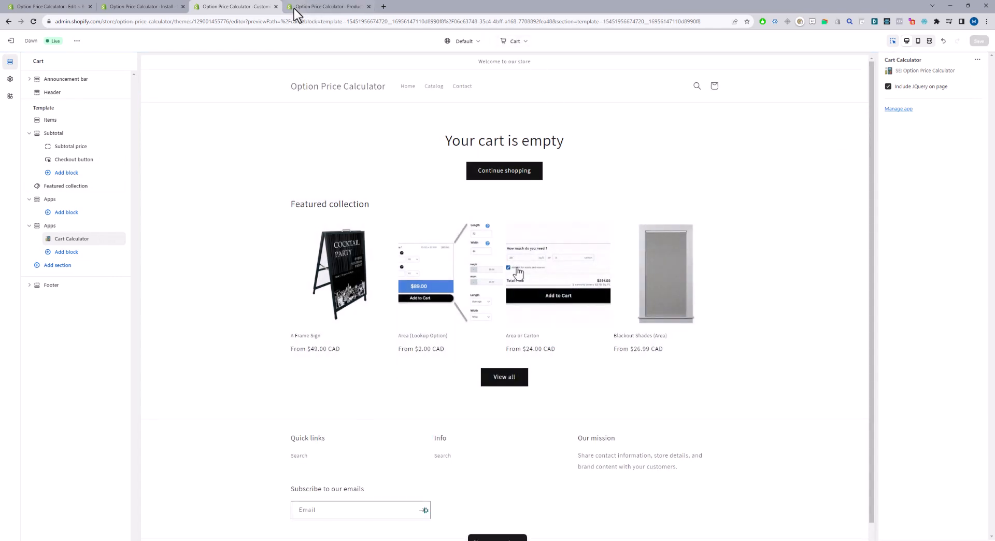
Refresh the install status for Dawn and switch the installation theme to Brooklyn (Liquid).
{"action": "left_click", "coordinate": [155, 7]}
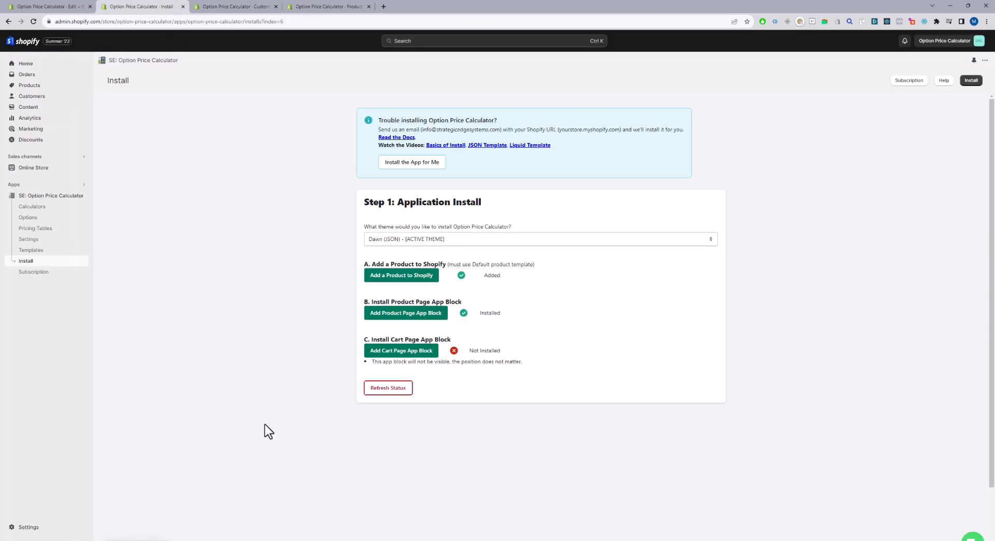
{"action": "left_click", "coordinate": [367, 390]}
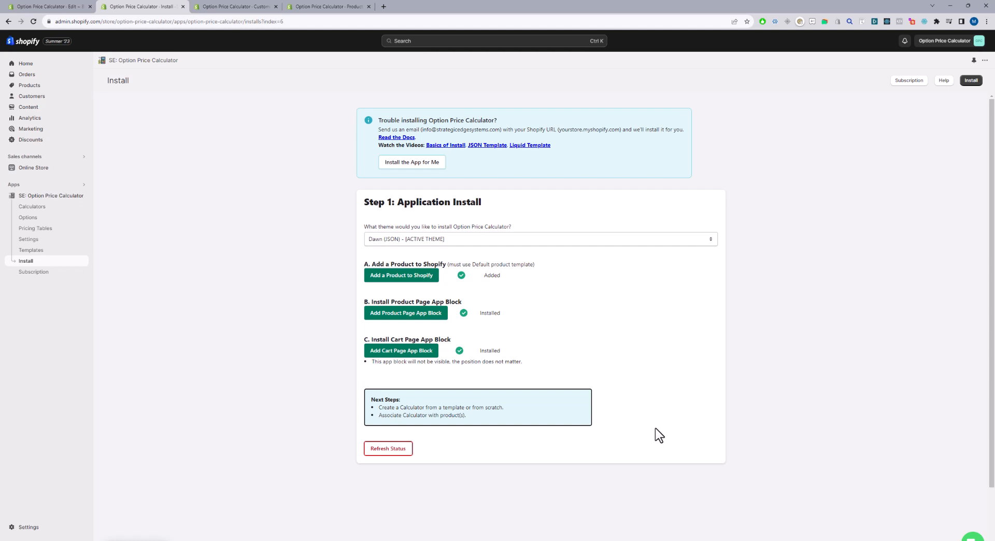
{"action": "left_click", "coordinate": [451, 242]}
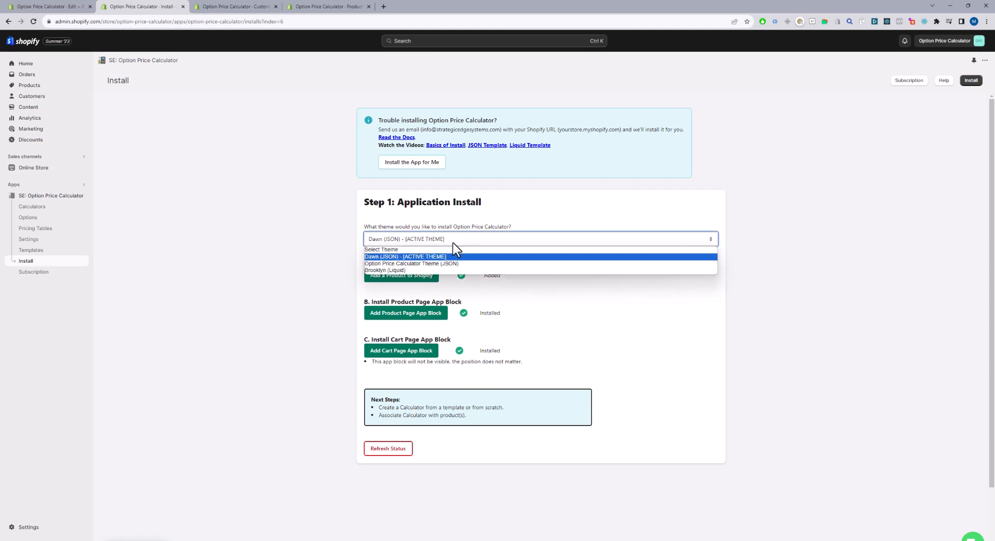
{"action": "left_click", "coordinate": [378, 270]}
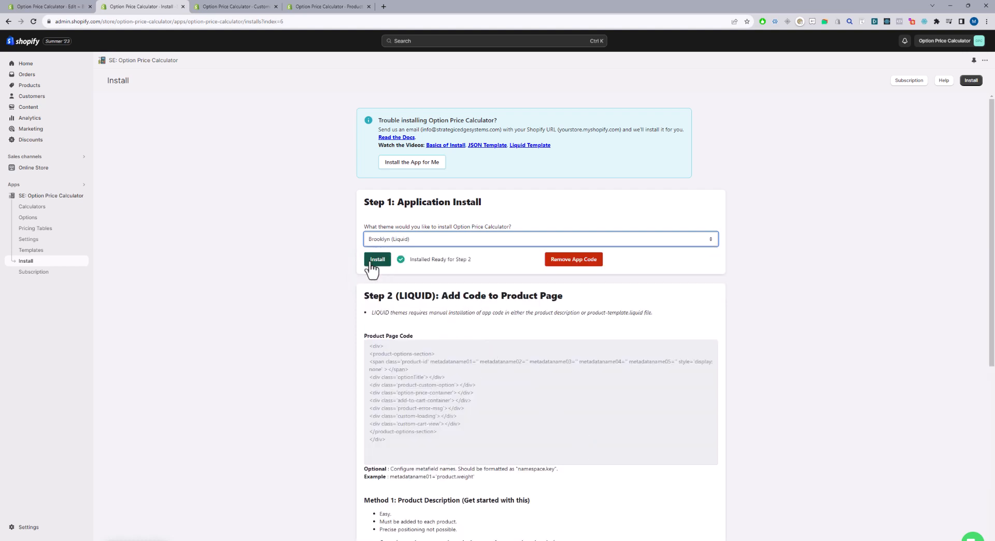
Run the Option Price Calculator install for the Brooklyn (Liquid) theme and dismiss the notice.
{"action": "left_click_drag", "start_coordinate": [415, 259], "coordinate": [410, 259]}
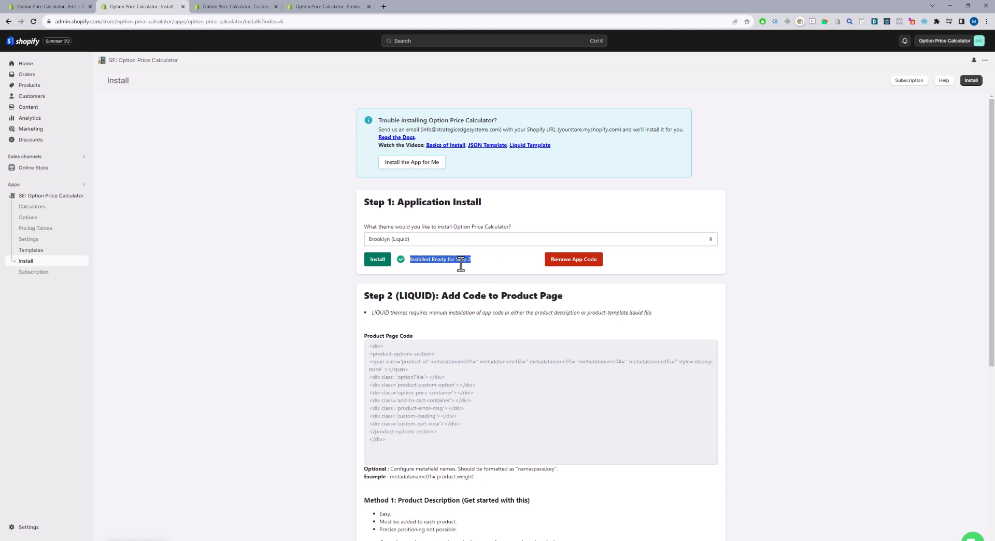
{"action": "left_click", "coordinate": [369, 262]}
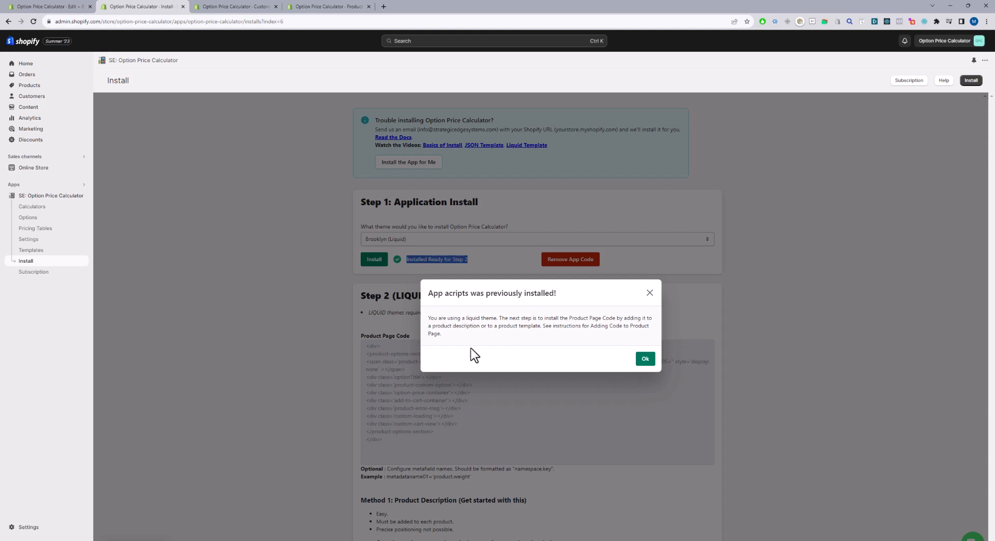
{"action": "left_click", "coordinate": [644, 360]}
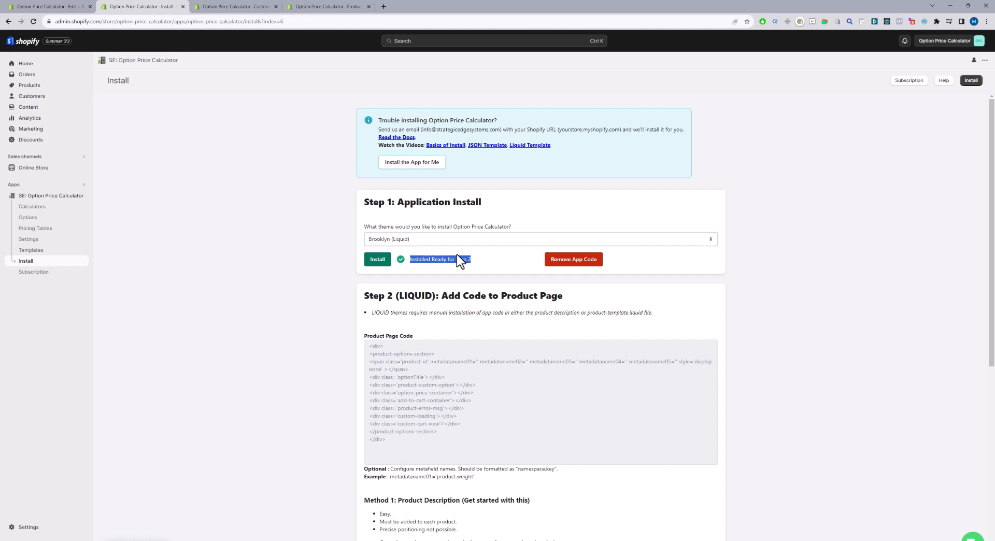
Copy the entire Product Page Code snippet from the Step 2 (LIQUID) install instructions.
{"action": "left_click_drag", "start_coordinate": [386, 439], "coordinate": [369, 345]}
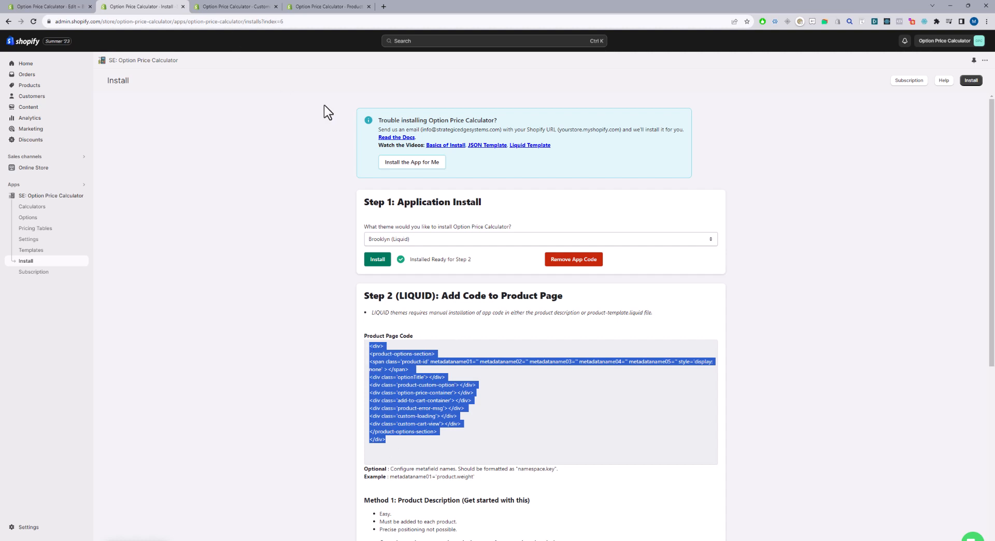
{"action": "scroll", "coordinate": [596, 380], "scroll_direction": "down", "scroll_amount": 3}
{"action": "scroll", "coordinate": [597, 384], "scroll_direction": "down", "scroll_amount": 1}
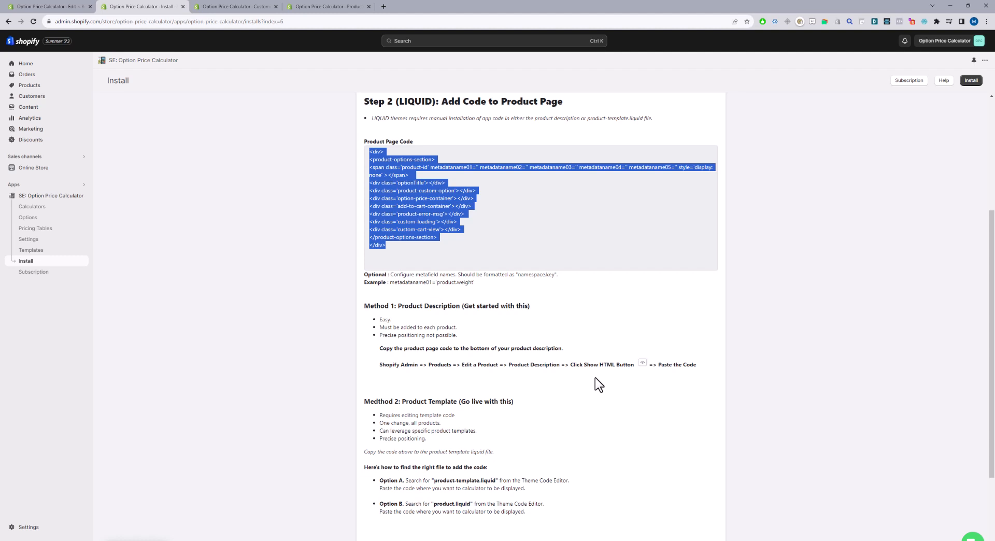
{"action": "right_click", "coordinate": [397, 168]}
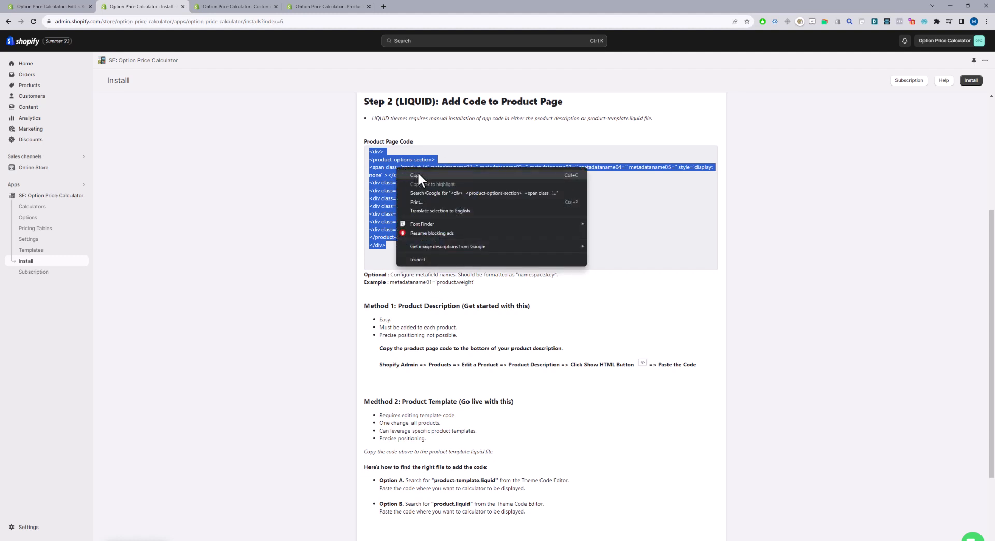
{"action": "left_click", "coordinate": [418, 174]}
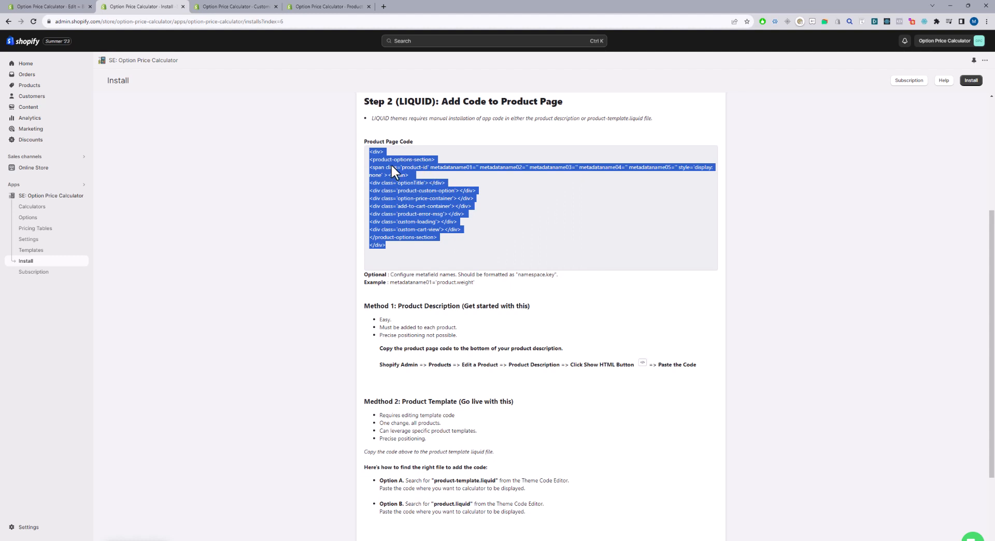
Open the A Frame Sign product from the store's product list for editing.
{"action": "left_click", "coordinate": [28, 86]}
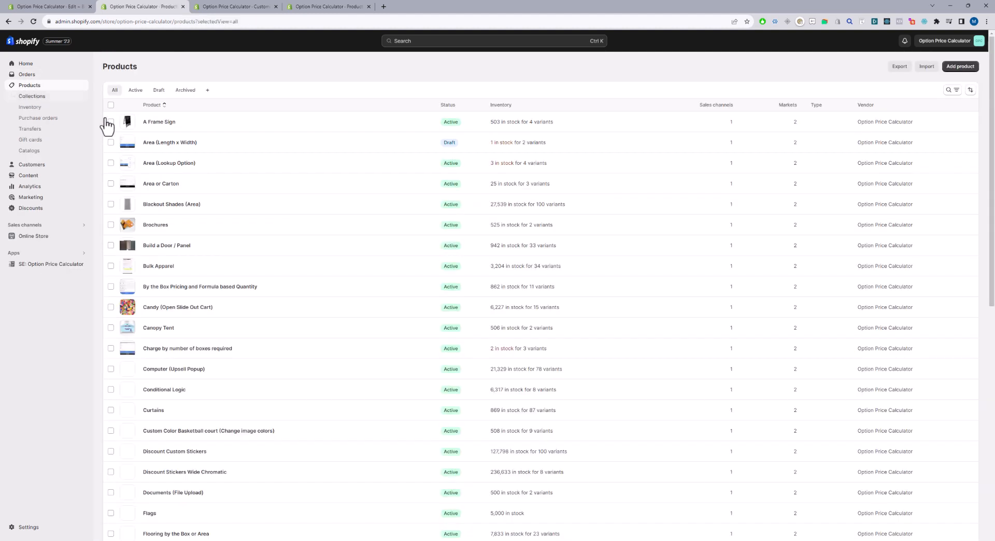
{"action": "left_click", "coordinate": [160, 122]}
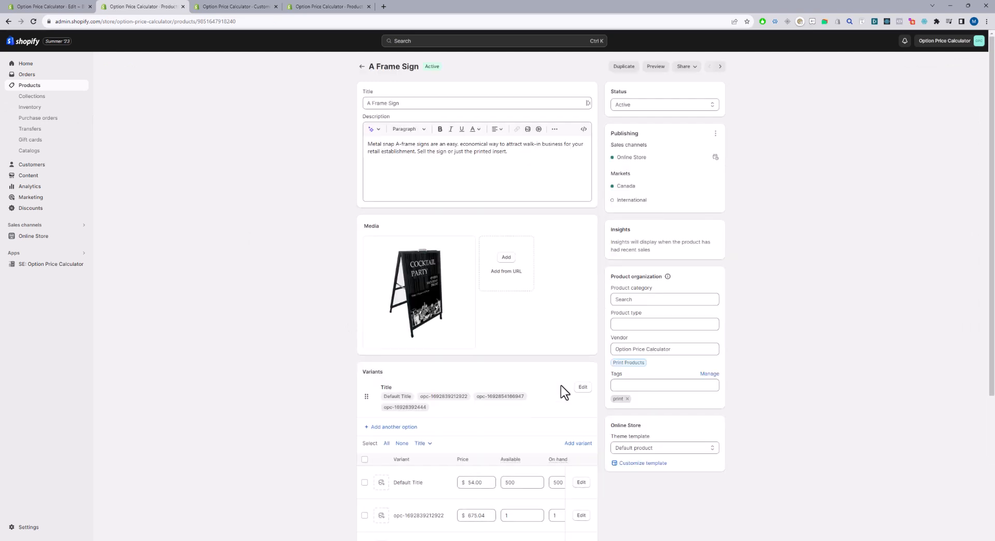
Try pasting the product page code into the description's formatted text view, and delete the pasted code again.
{"action": "left_click", "coordinate": [519, 171]}
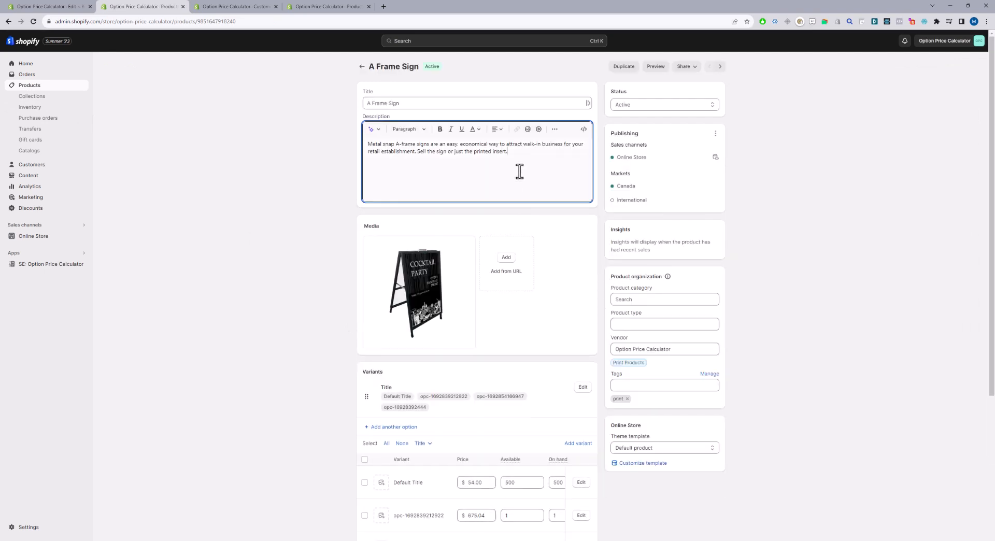
{"action": "key", "text": "ctrl+v"}
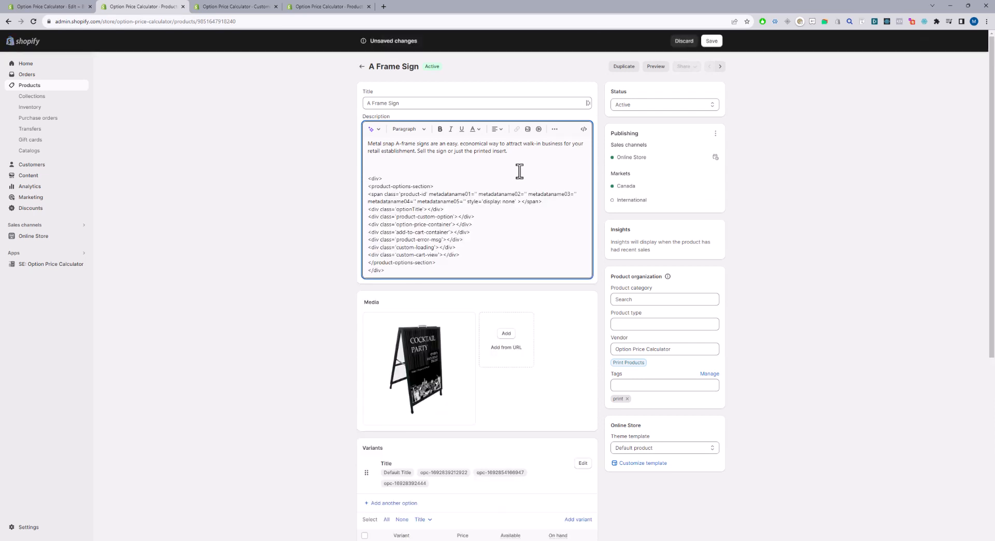
{"action": "left_click", "coordinate": [370, 175]}
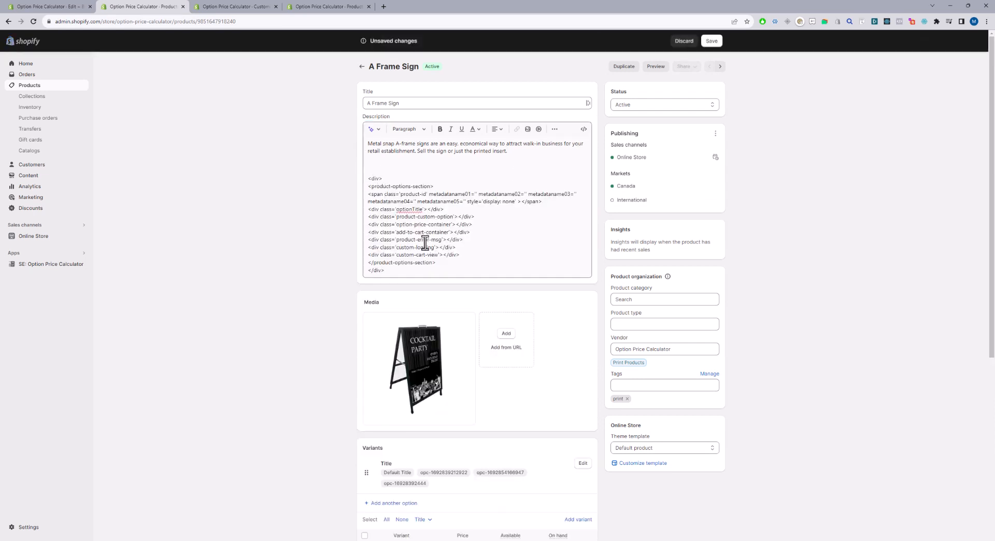
{"action": "left_click_drag", "start_coordinate": [427, 267], "coordinate": [355, 176]}
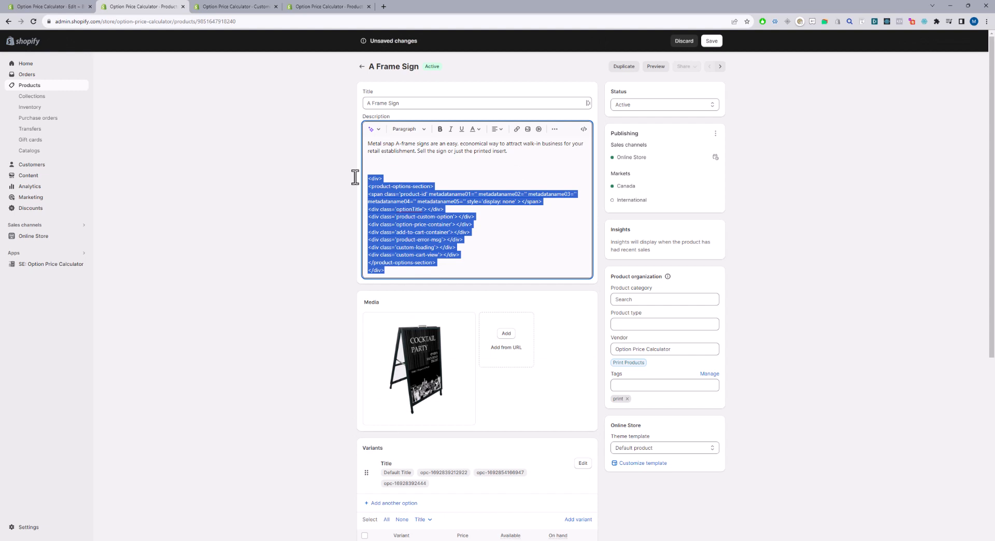
{"action": "key", "text": "BackSpace"}
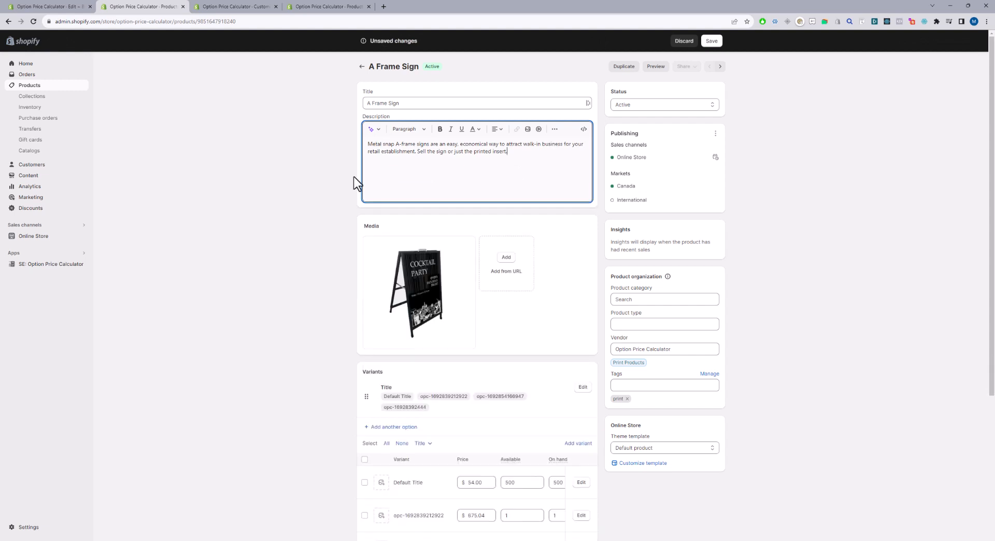
Add the copied product page code below the existing paragraph in the A Frame Sign description's HTML, and return to the formatted view.
{"action": "left_click", "coordinate": [588, 131]}
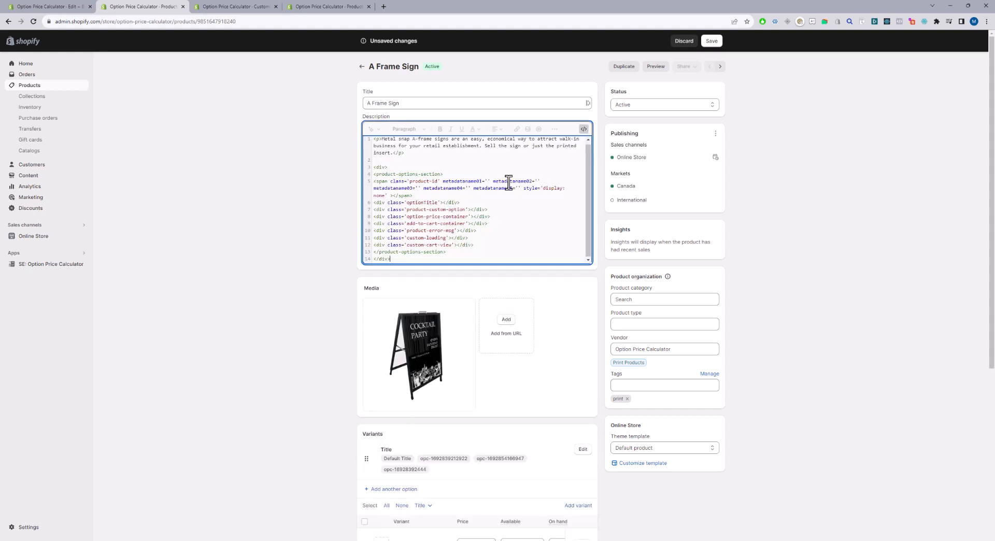
{"action": "left_click", "coordinate": [585, 129]}
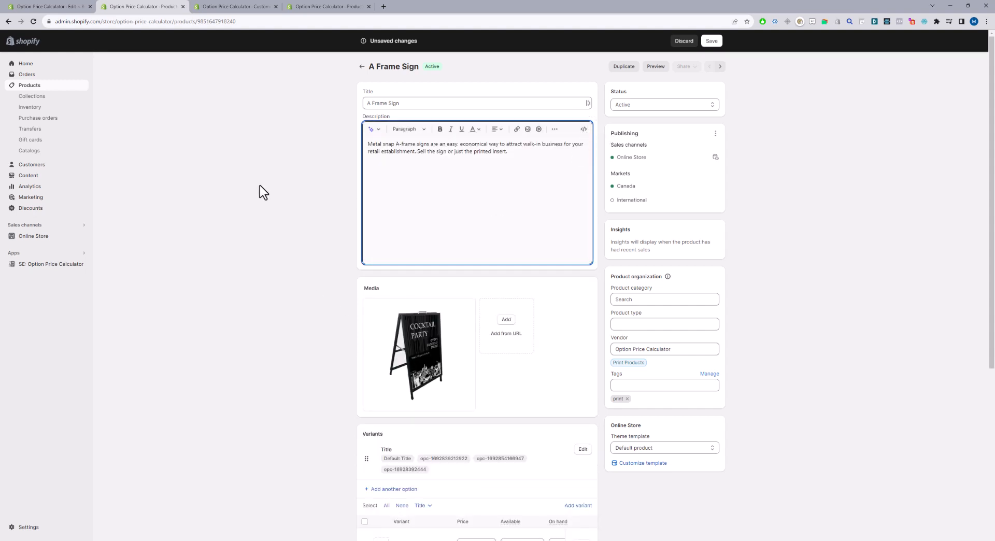